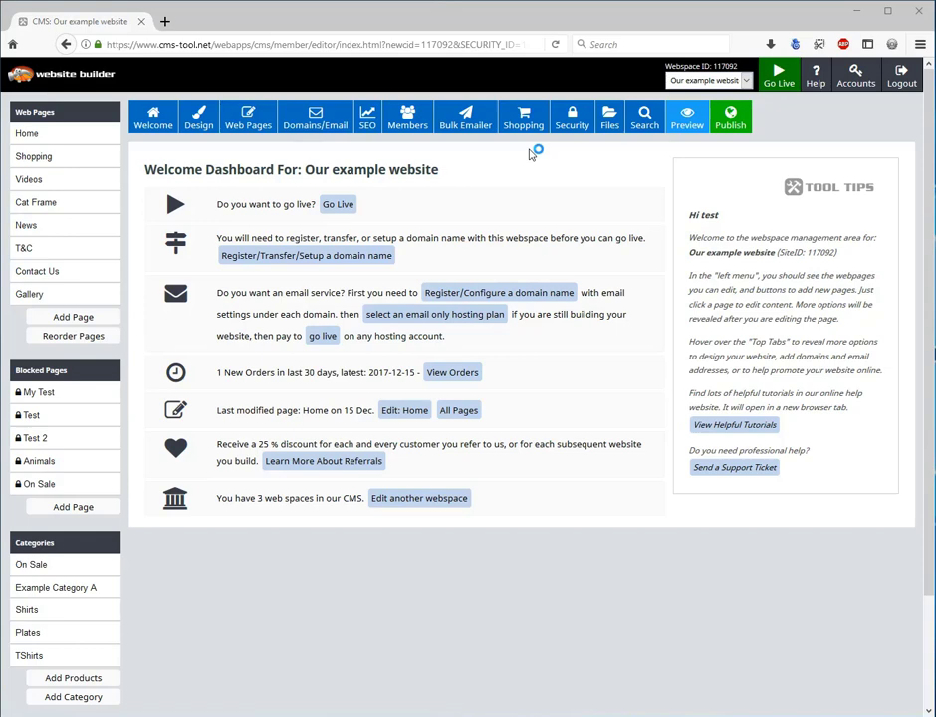
- Open the shop's Loyalty Points Program rules and examine the choices for what points are earned on
mouse_move(533, 122)
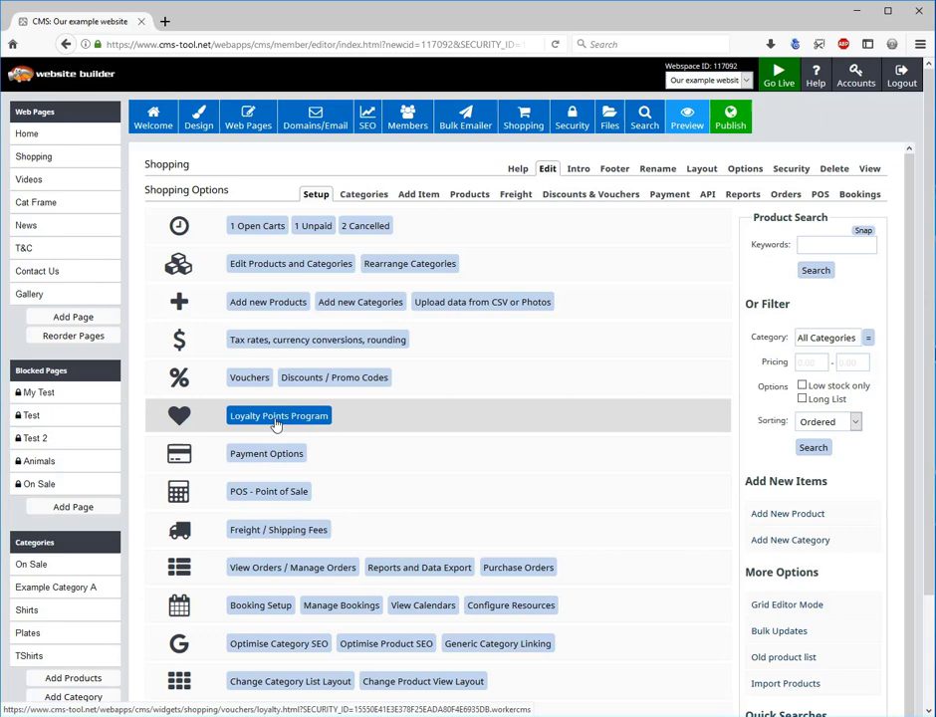
left_click(262, 417)
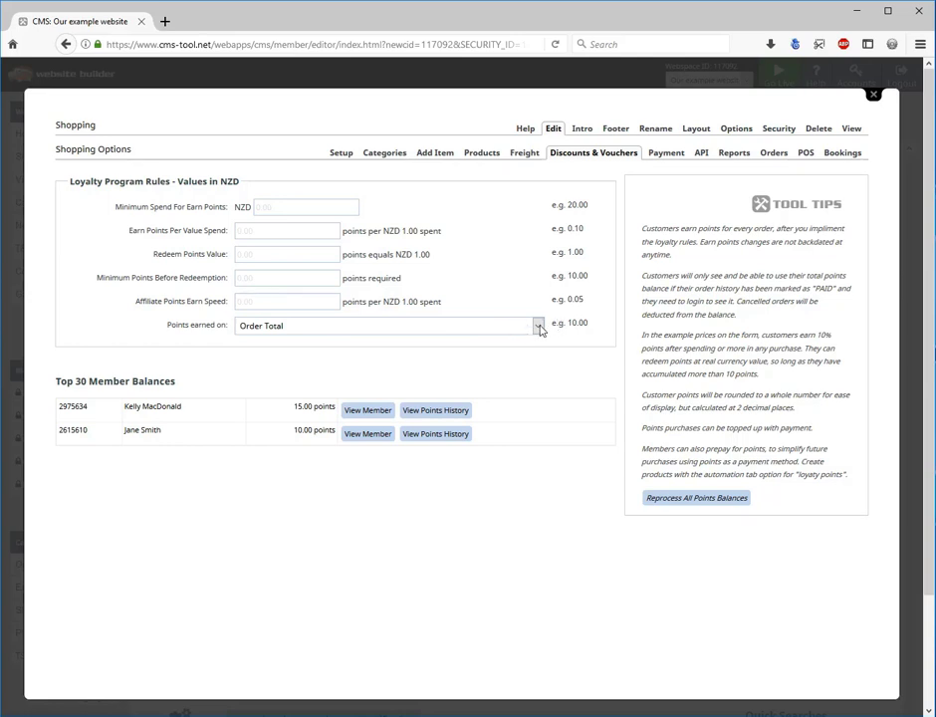
left_click(538, 330)
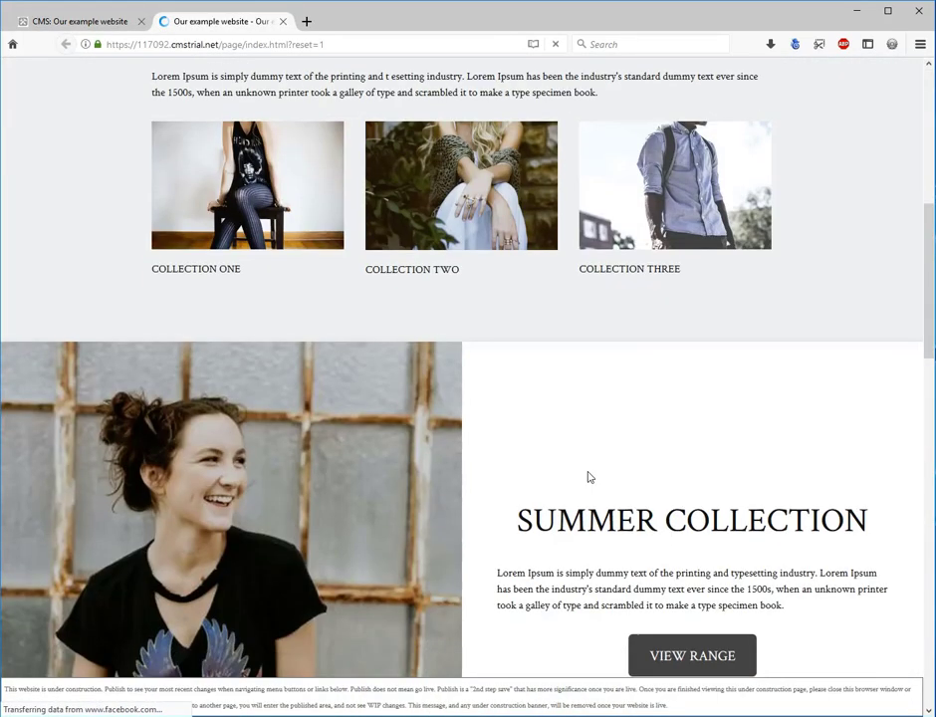
- On the website preview, open the TShirts category and add the Brand T-shirt to the cart
scroll(668, 540, "down", 2)
left_click(689, 502)
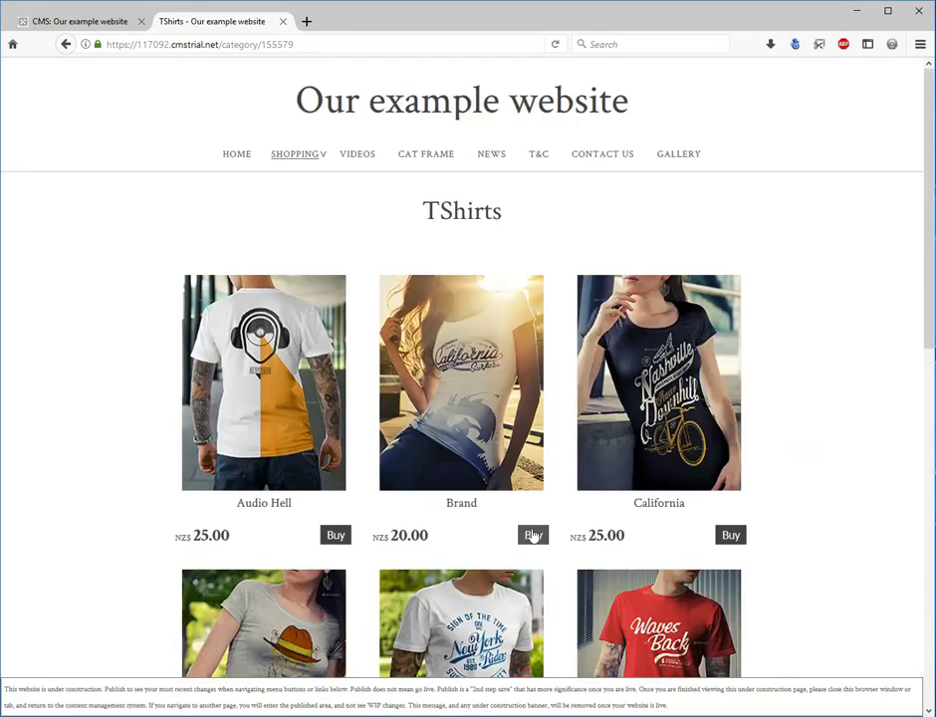
left_click(533, 536)
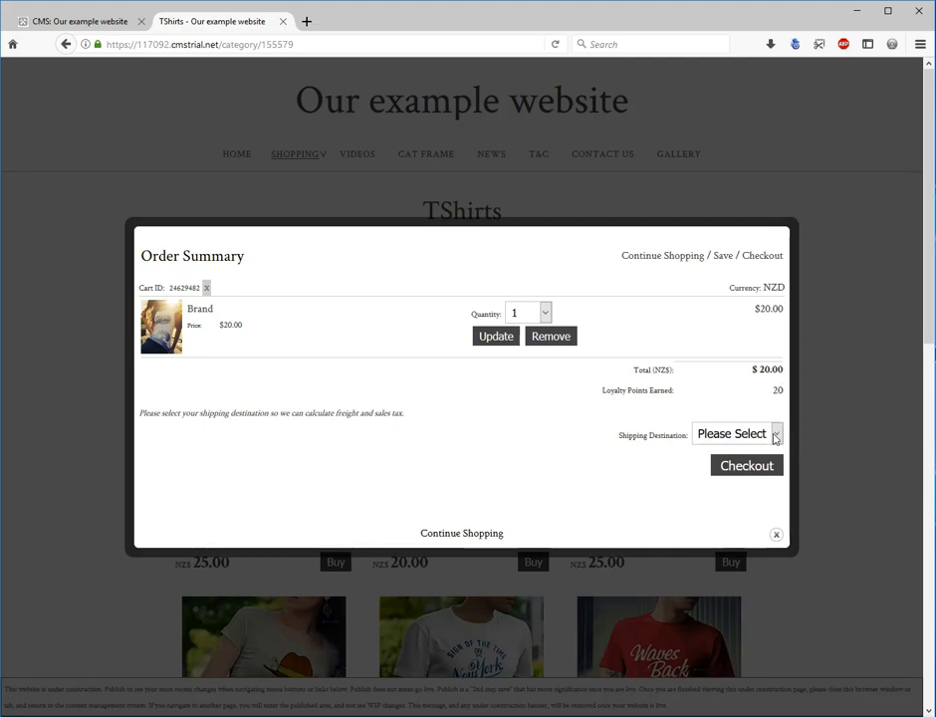
- Set the order's shipping destination to No Freight and proceed to checkout
left_click(777, 435)
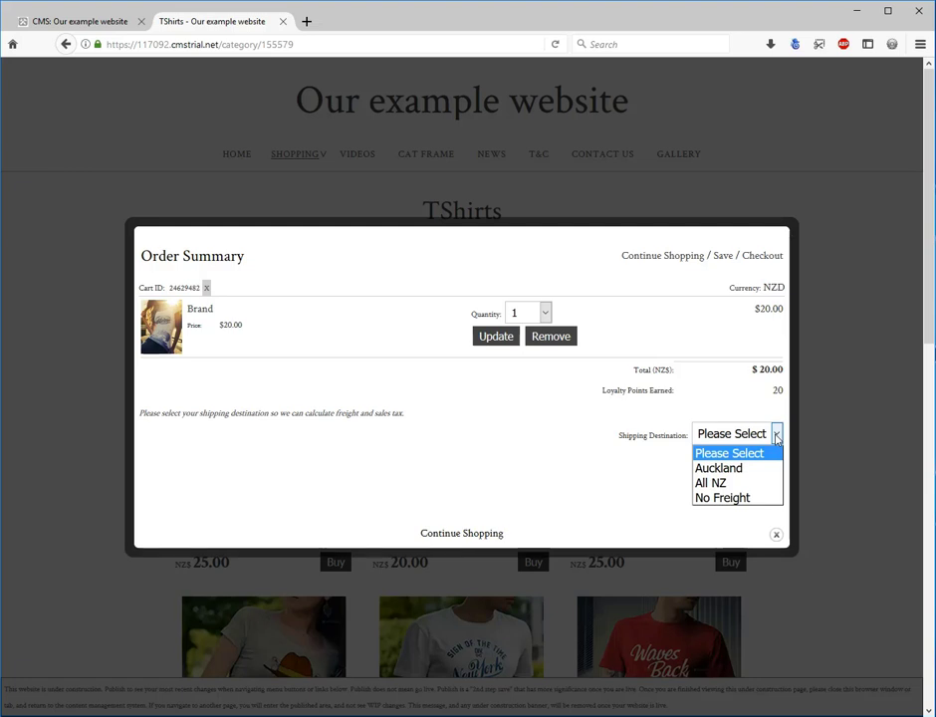
left_click(718, 498)
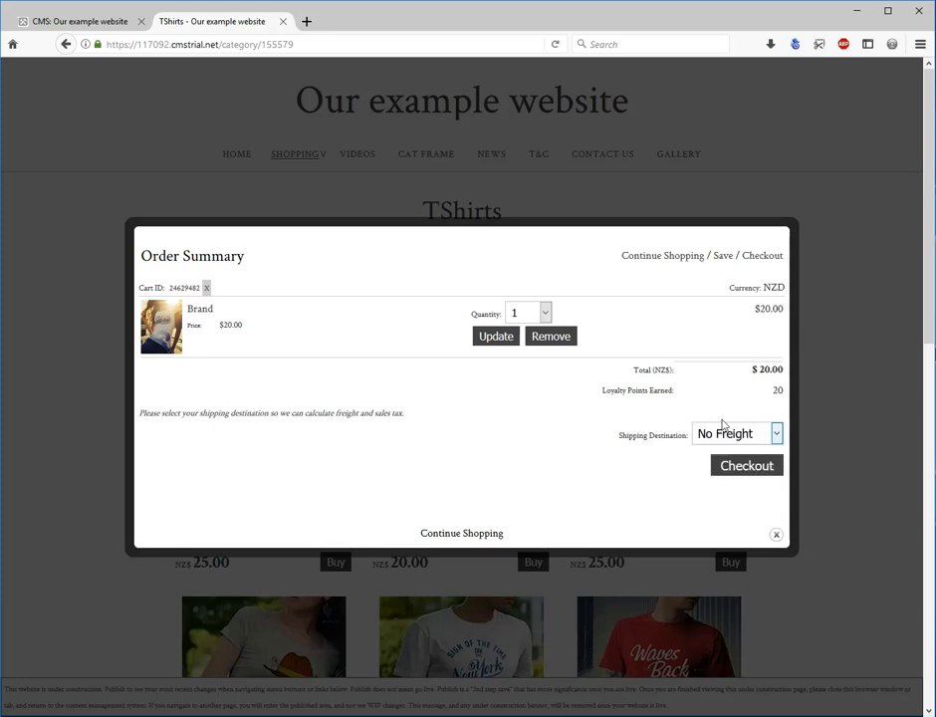
left_click(734, 467)
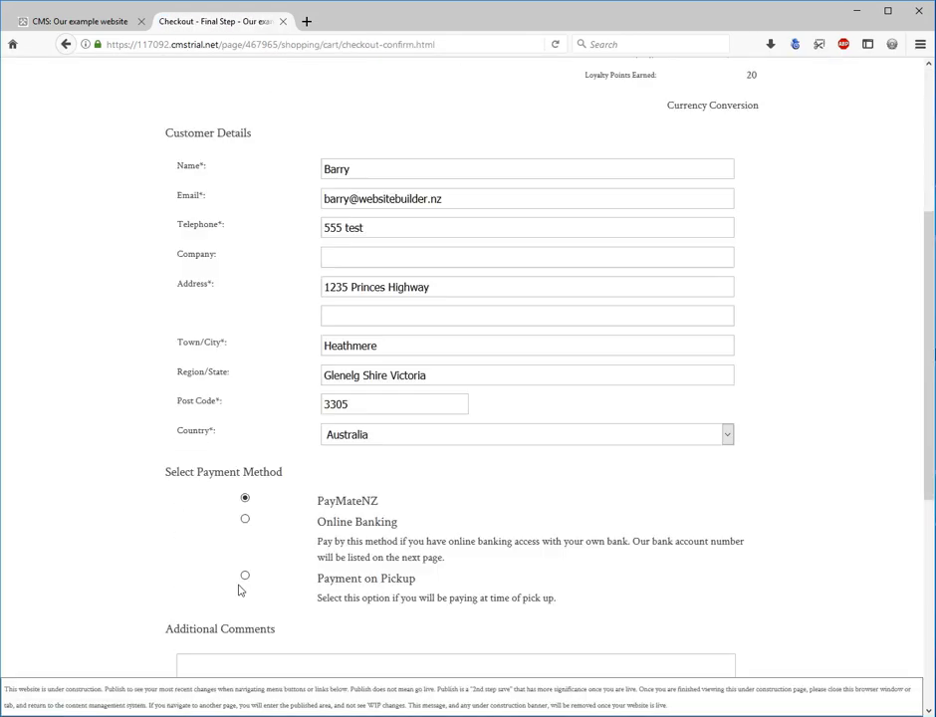
- Choose Payment on Pickup for the Brand T-shirt order and submit it
left_click(245, 576)
scroll(239, 587, "down", 3)
left_click(195, 475)
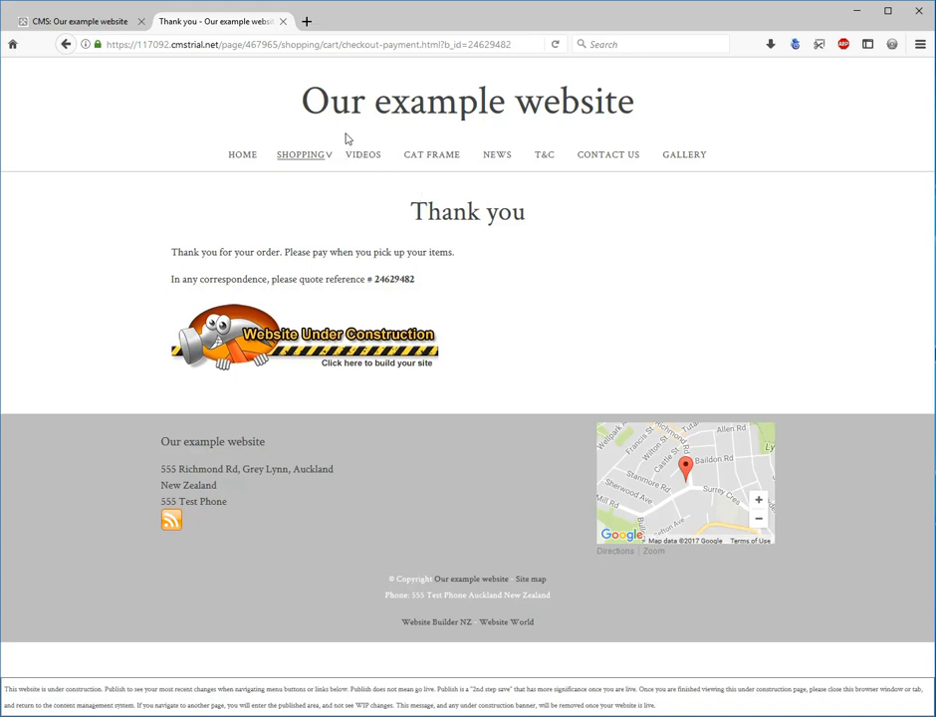
- Switch back to the CMS, open the new pickup order from the shop's orders and process its NZD 20.00 payment as successful
mouse_move(314, 148)
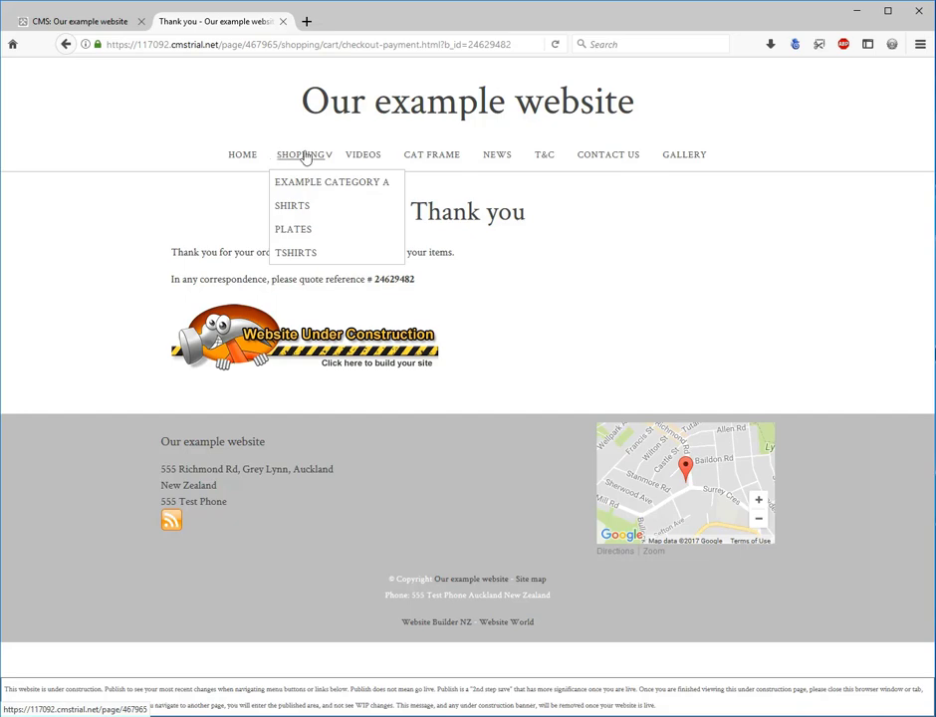
left_click(76, 23)
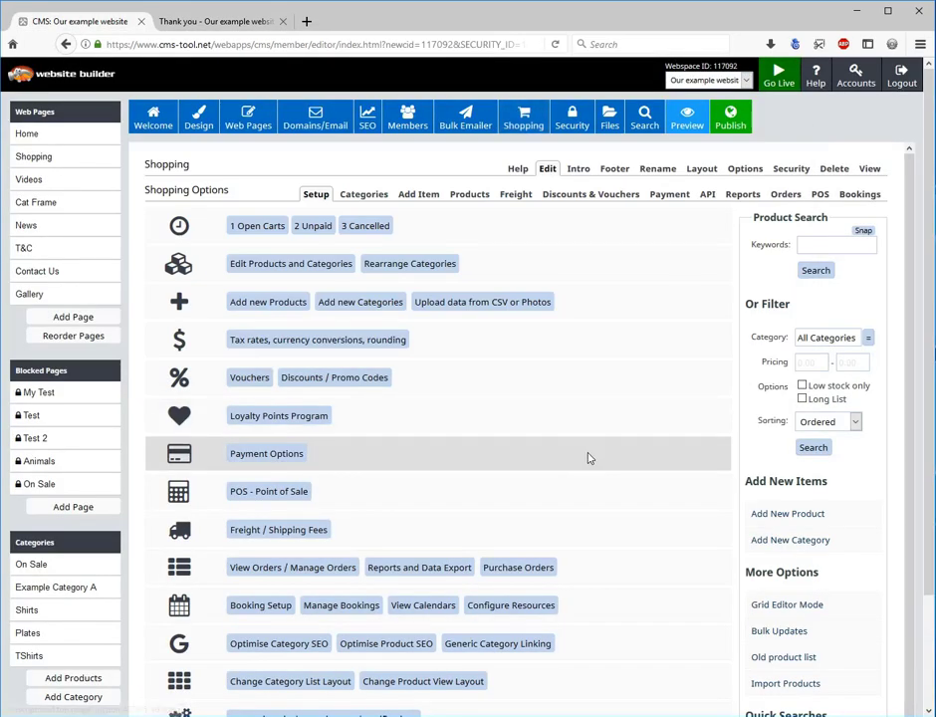
left_click(787, 193)
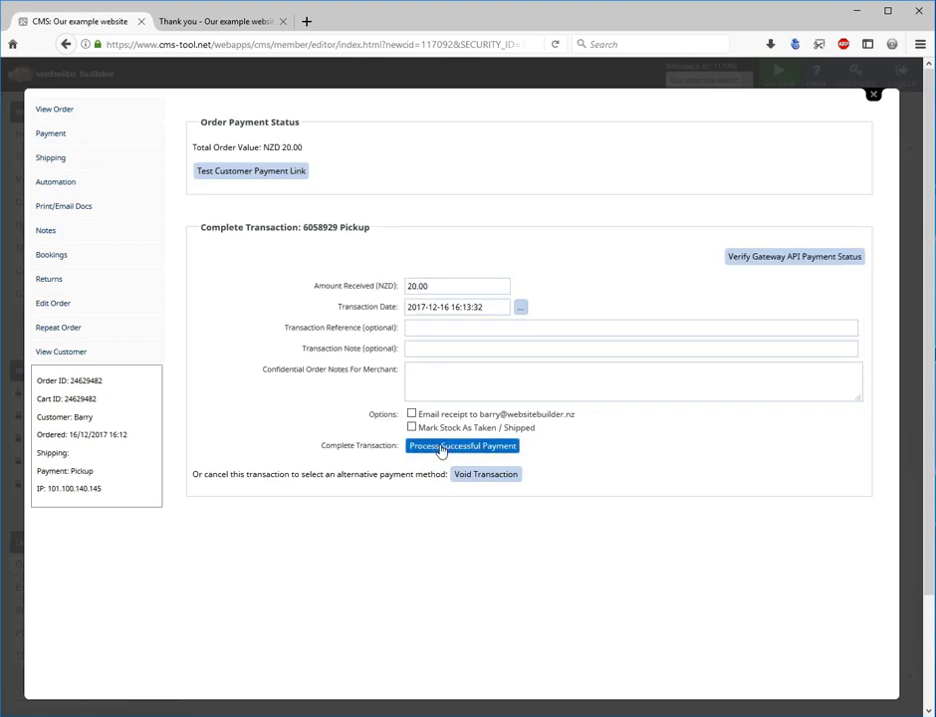
left_click(441, 448)
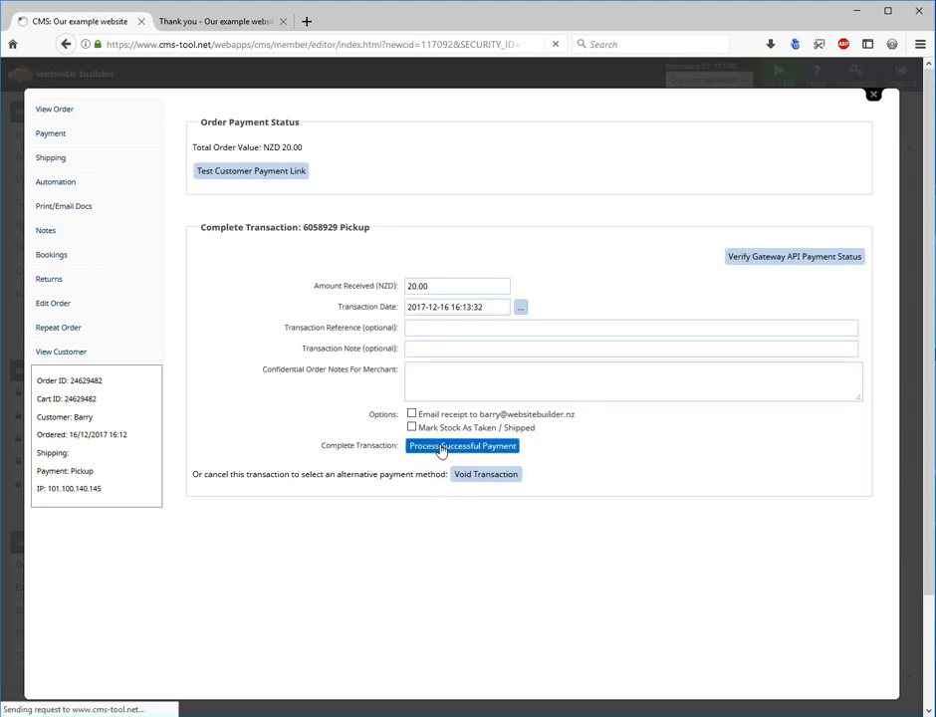
- Open the ordering customer's member record and examine the order entry in their loyalty points history
left_click(373, 78)
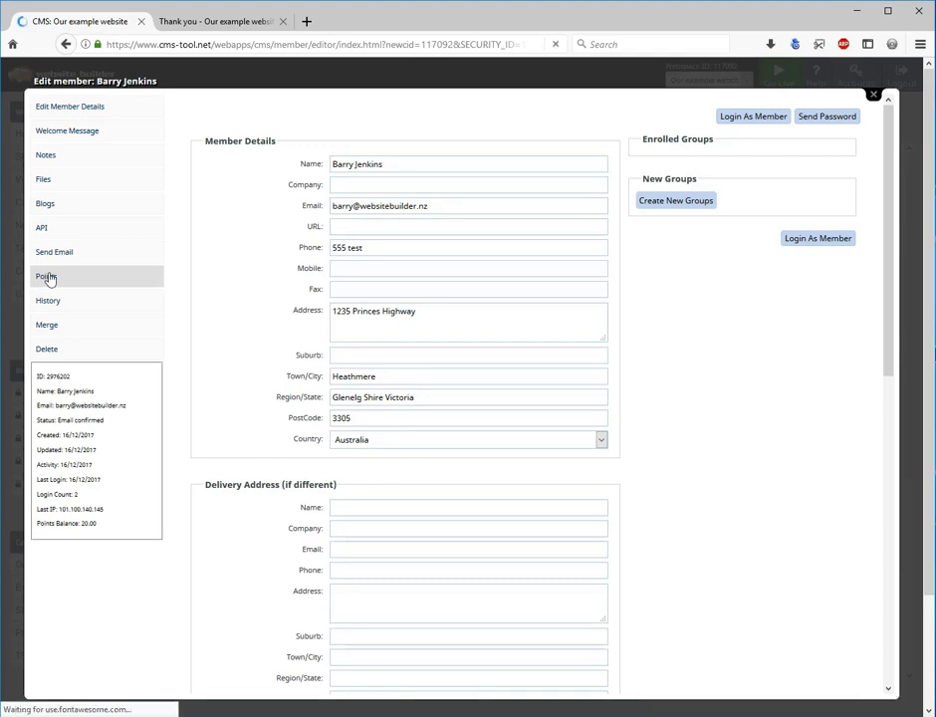
left_click(48, 278)
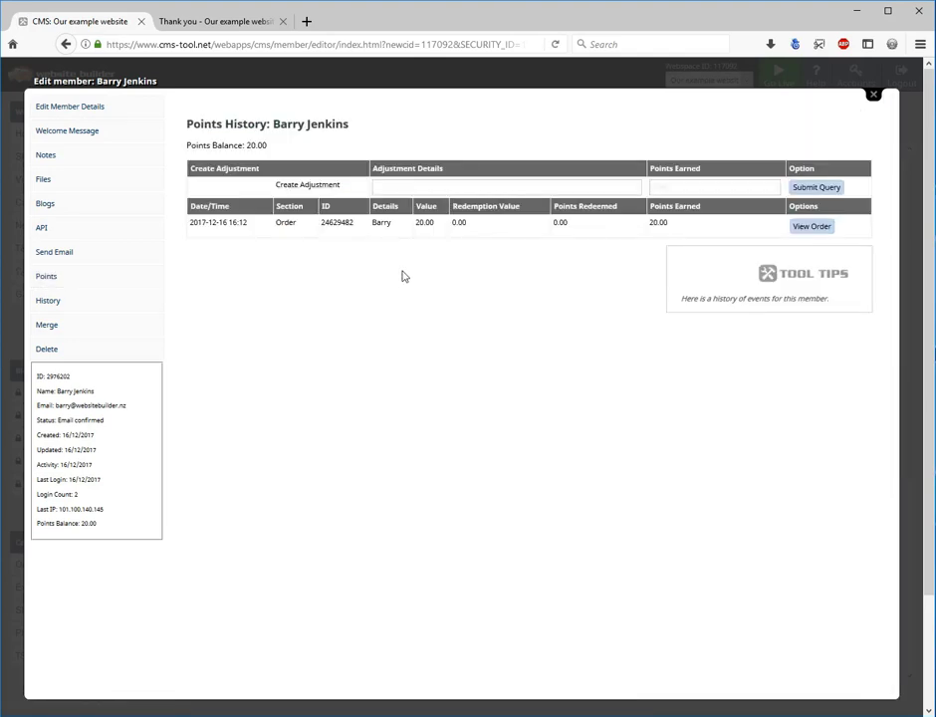
left_click_drag(218, 222, 299, 224)
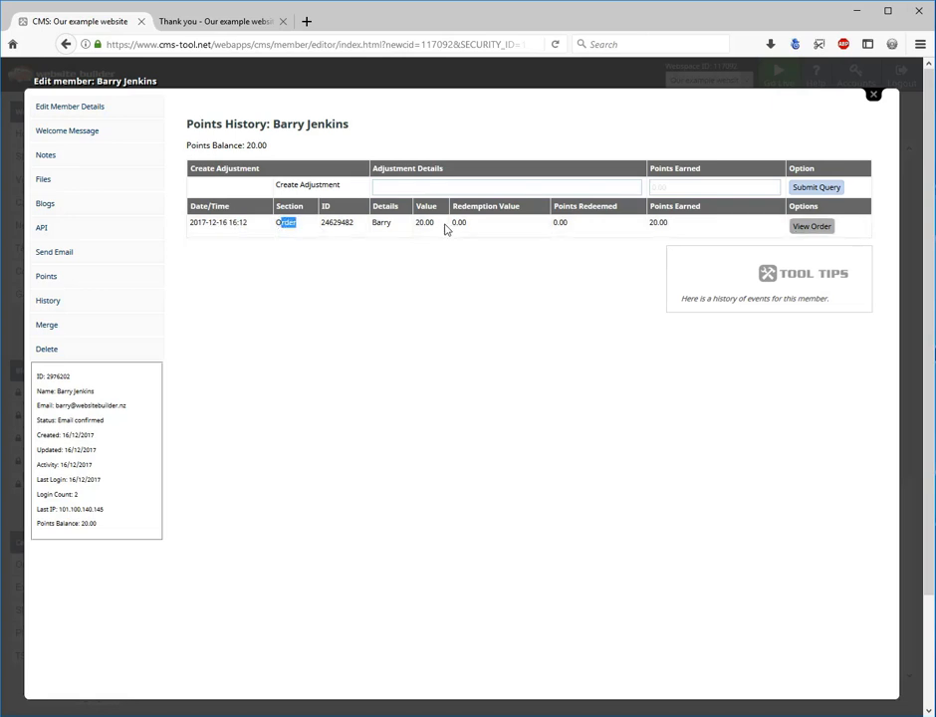
left_click(652, 225)
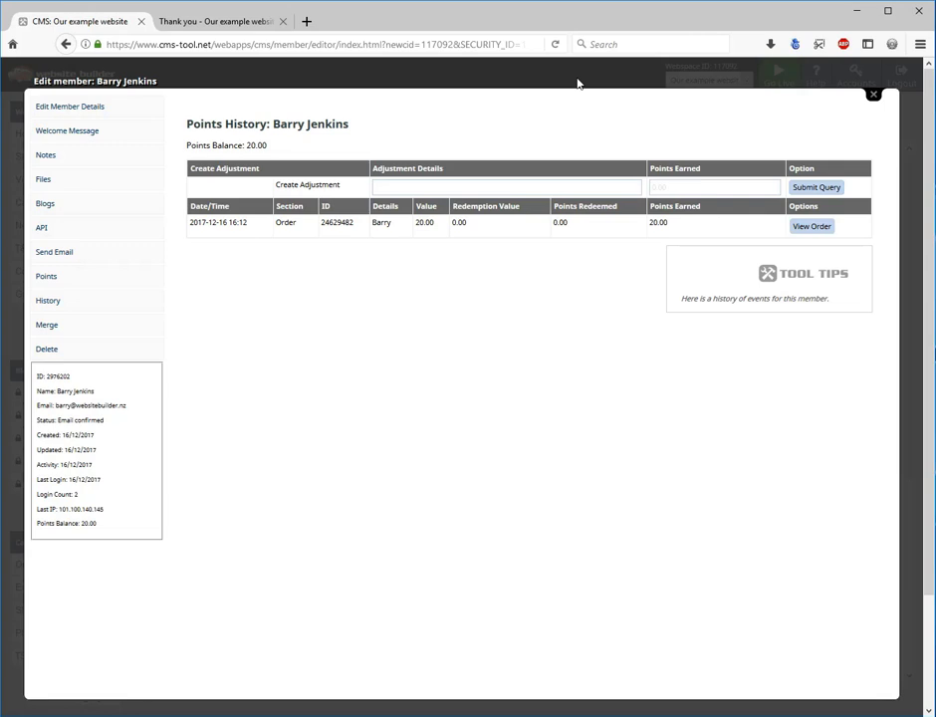
- Log in to the website as this member and add the California T-shirt from the TShirts category to the cart
left_click(67, 107)
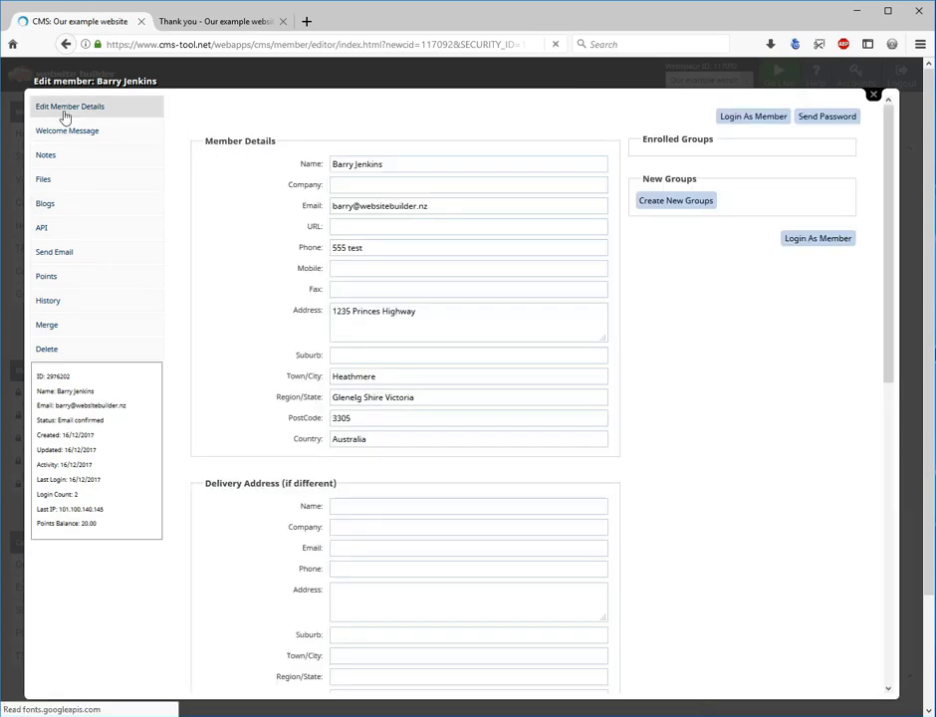
left_click(754, 117)
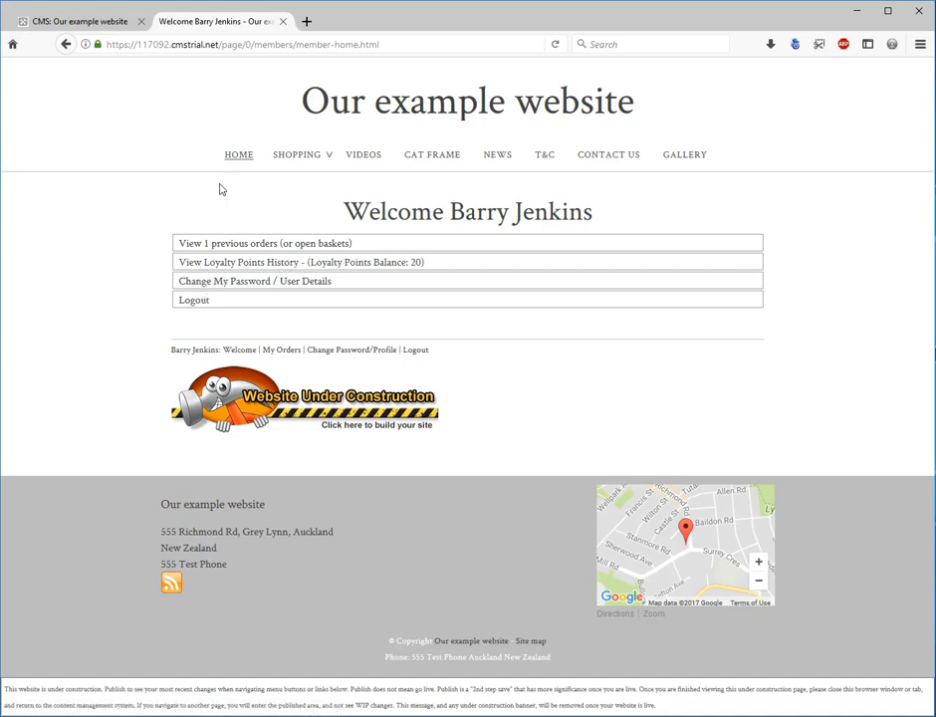
mouse_move(282, 159)
left_click(289, 254)
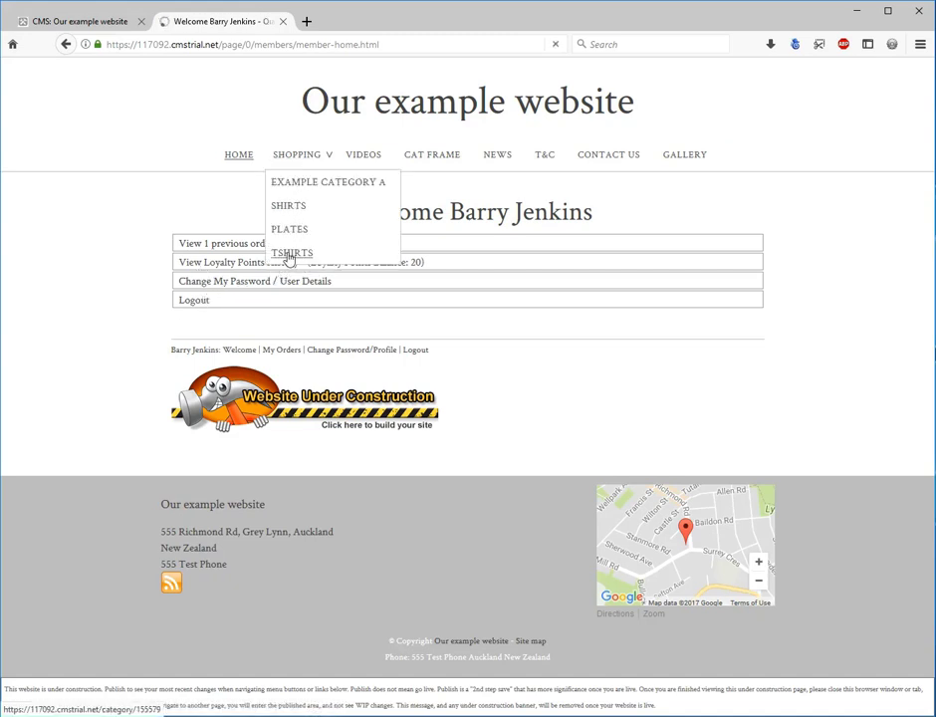
scroll(739, 384, "down", 3)
left_click(737, 383)
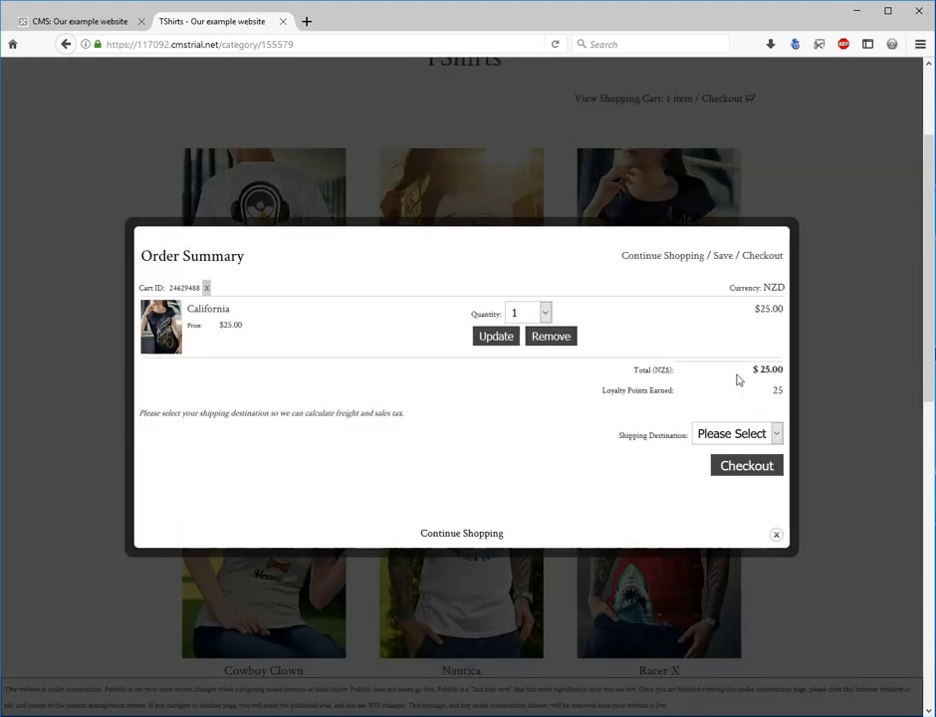
- Check the loyalty points earned, set the California order's shipping destination to No Freight and go to the final checkout step
left_click_drag(619, 403, 647, 392)
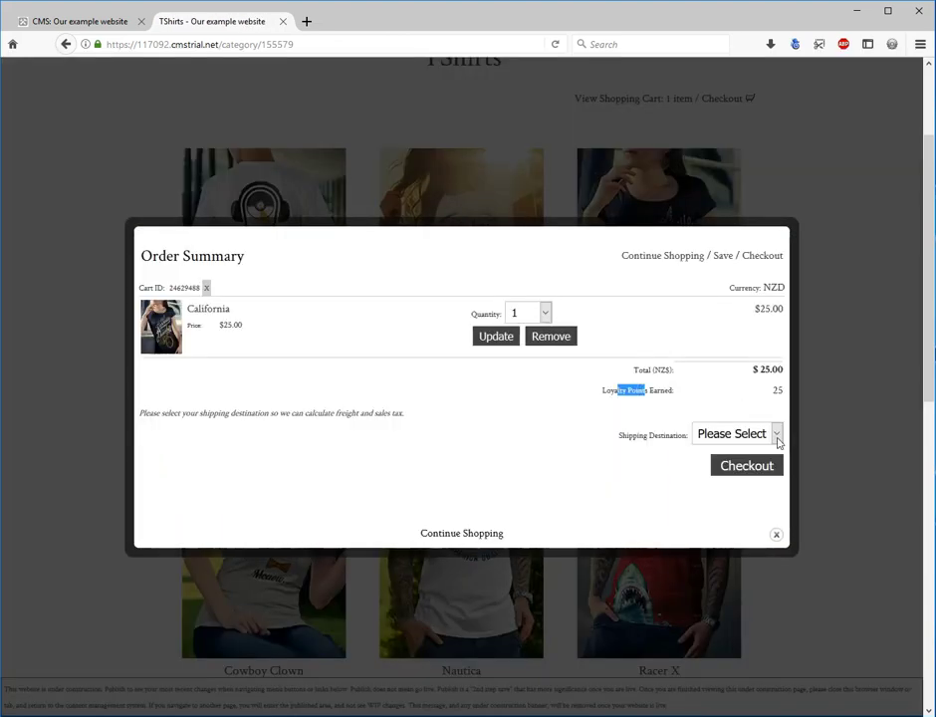
left_click(777, 434)
left_click(748, 498)
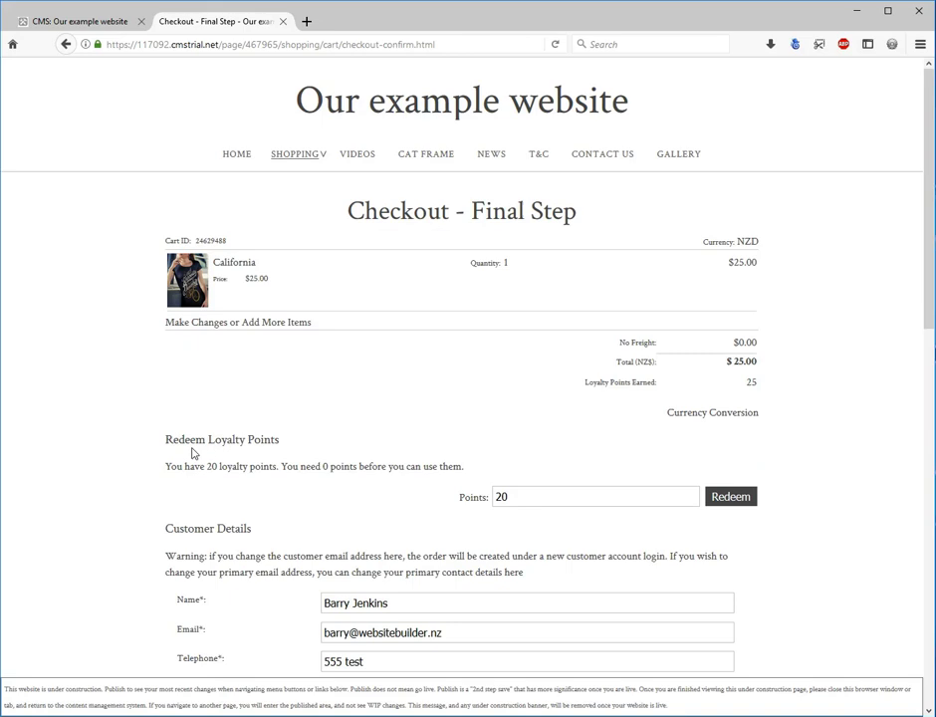
- Redeem 20 loyalty points on the California T-shirt order and check the redeemed amount and total
left_click_drag(195, 467, 253, 466)
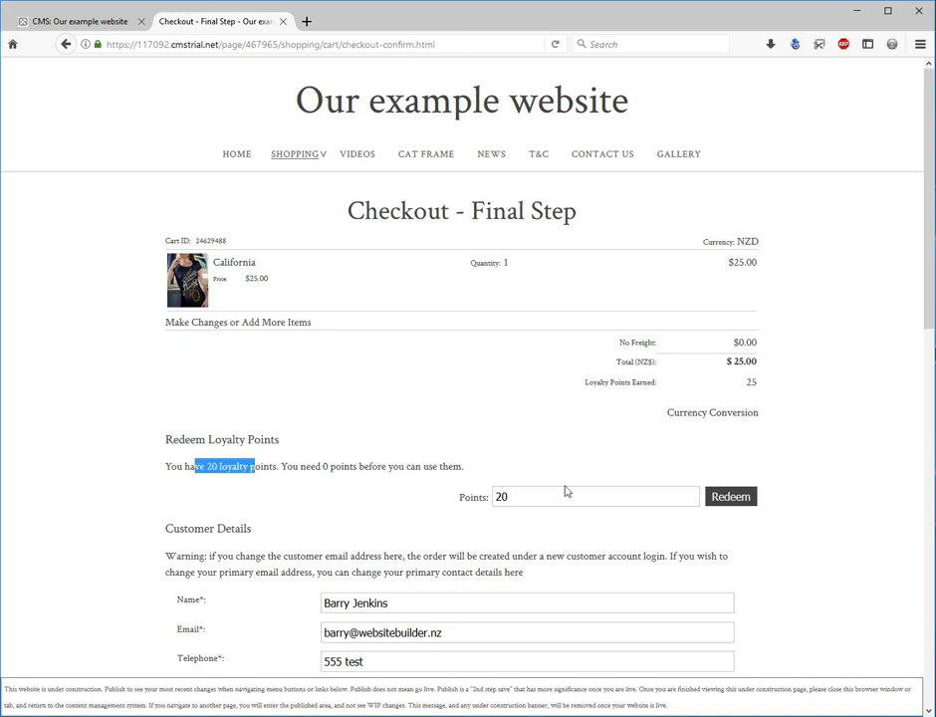
left_click(522, 493)
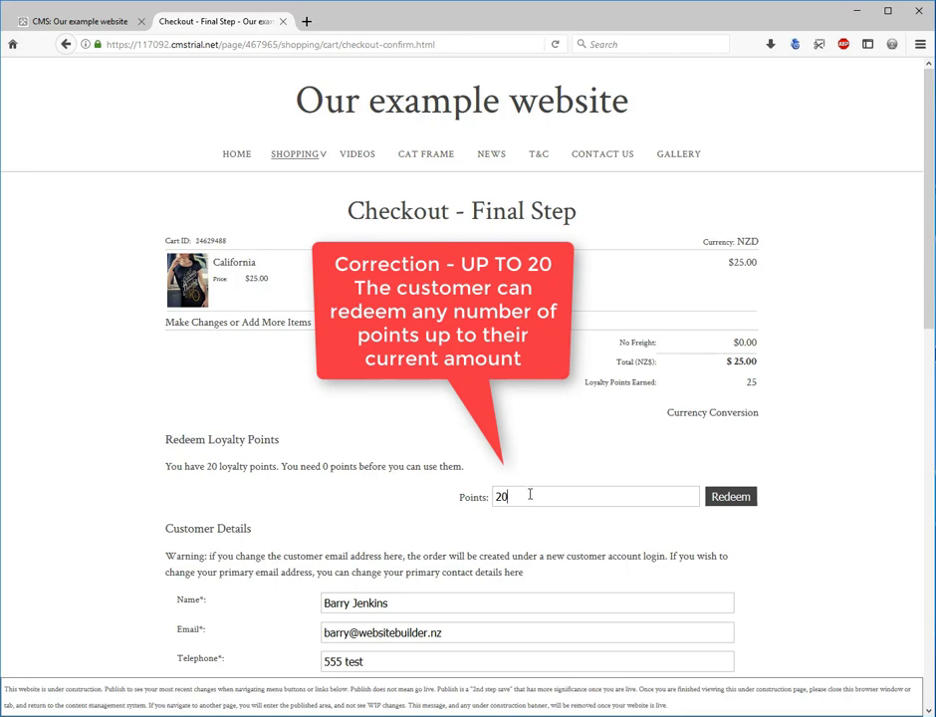
left_click(729, 497)
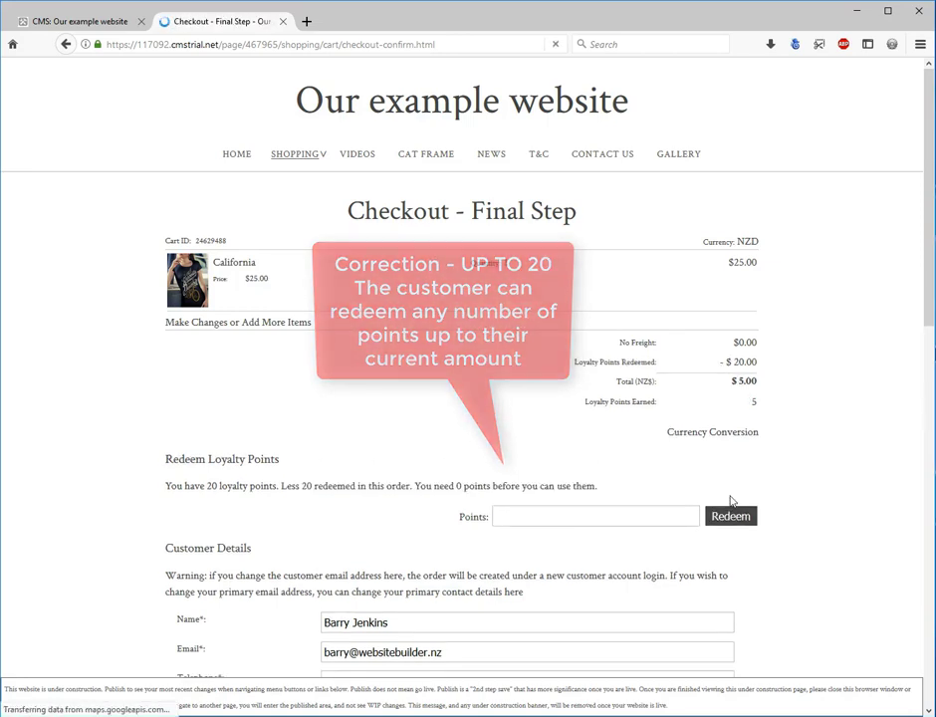
left_click_drag(624, 358, 666, 360)
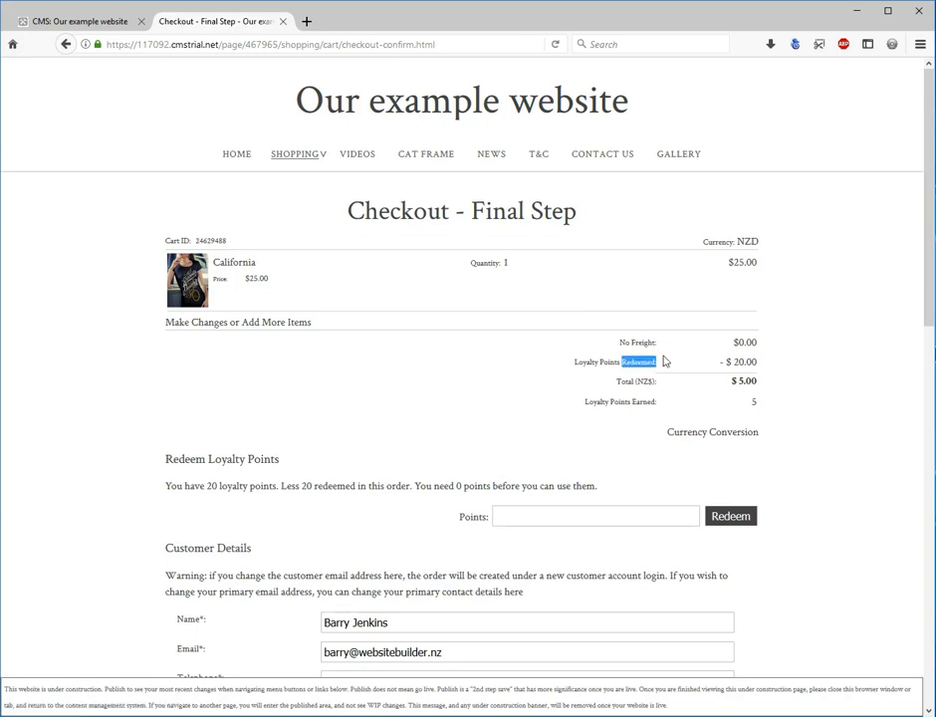
mouse_move(727, 382)
left_mouse_down()
mouse_move(767, 387)
mouse_move(730, 381)
left_mouse_up()
- Select Payment on Pickup for the order with redeemed points and submit the order
scroll(512, 407, "down", 3)
scroll(512, 411, "down", 3)
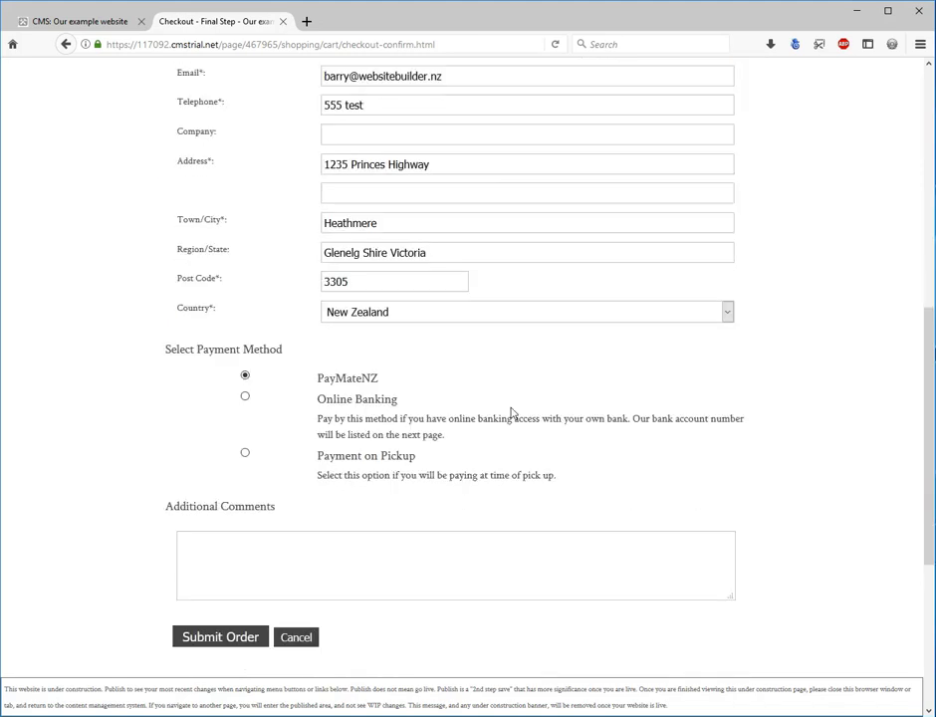
scroll(234, 488, "down", 2)
left_click(245, 222)
left_click(220, 407)
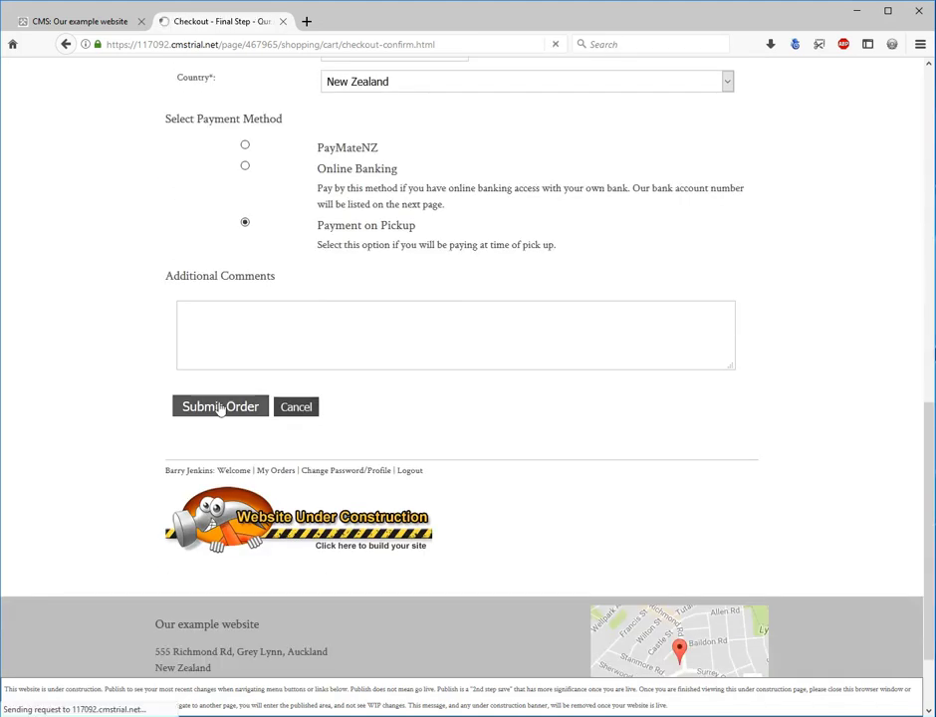
- Back in the CMS, submit an adjustment of -5 points with the details "Bonus Points Removed" in the member's points history
left_click(80, 21)
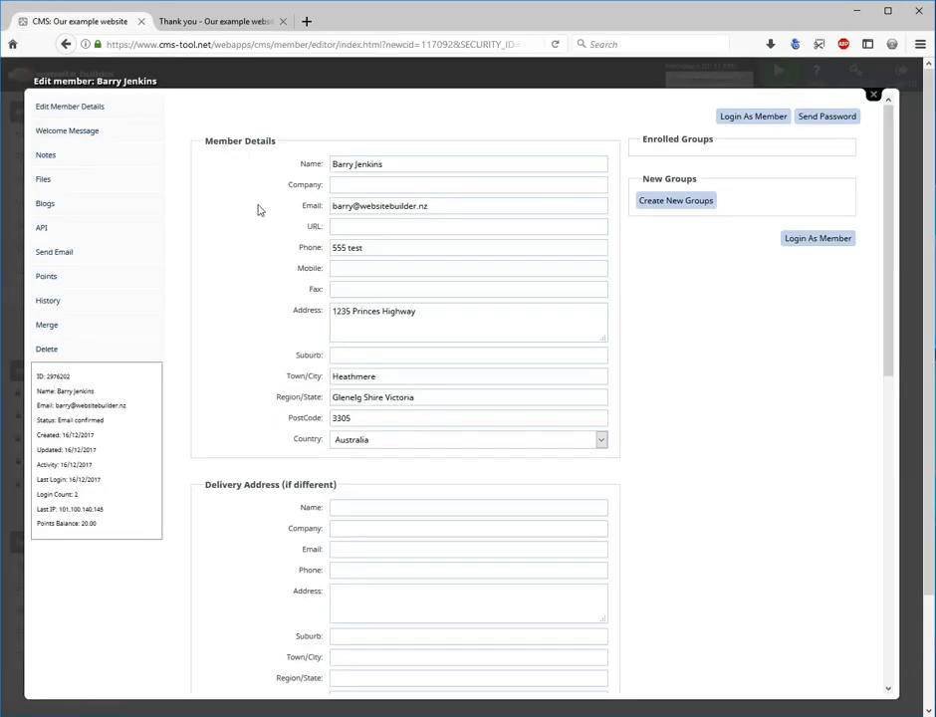
left_click(61, 278)
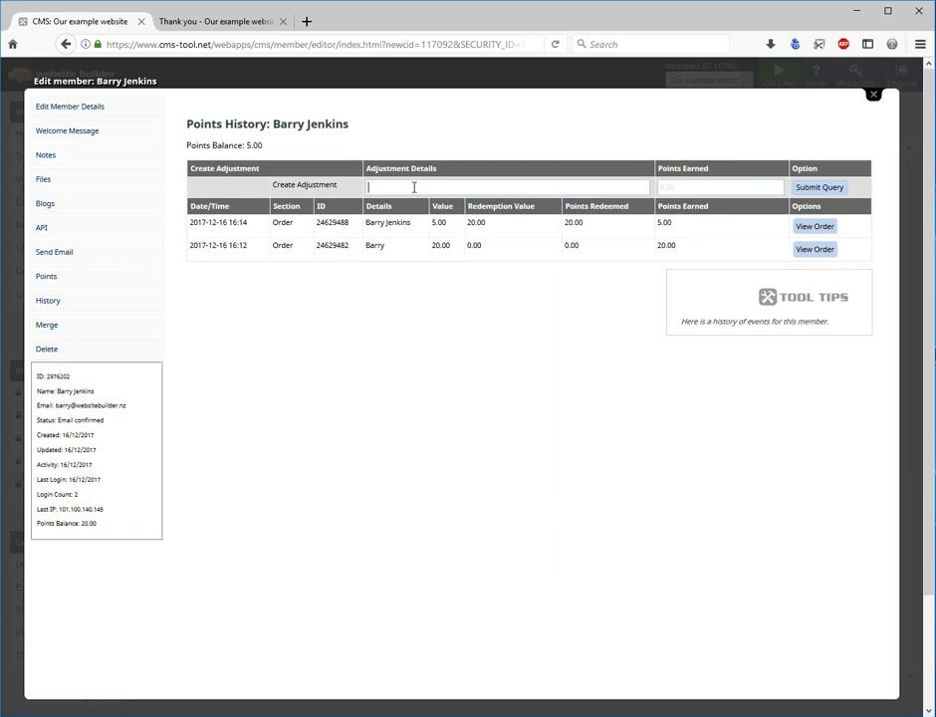
type("Bonus P")
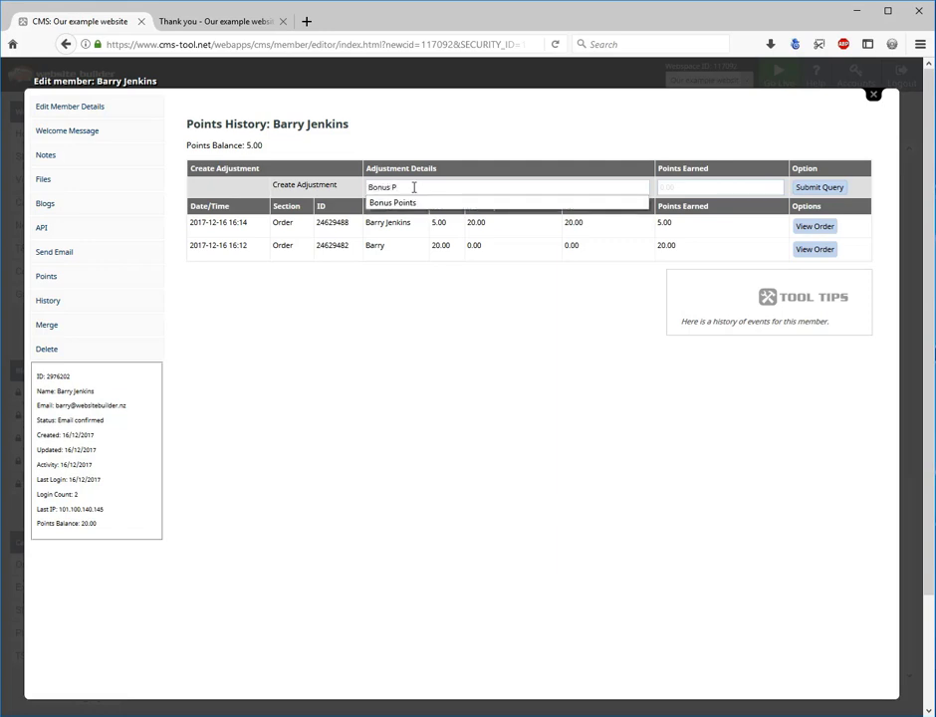
type("oints")
left_click(695, 189)
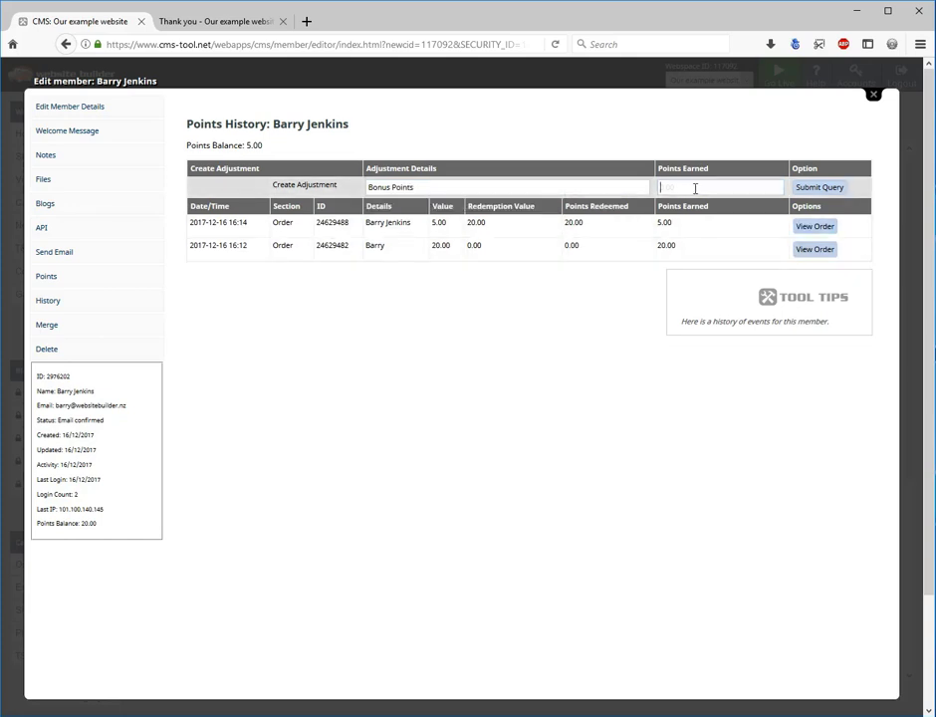
type("-5")
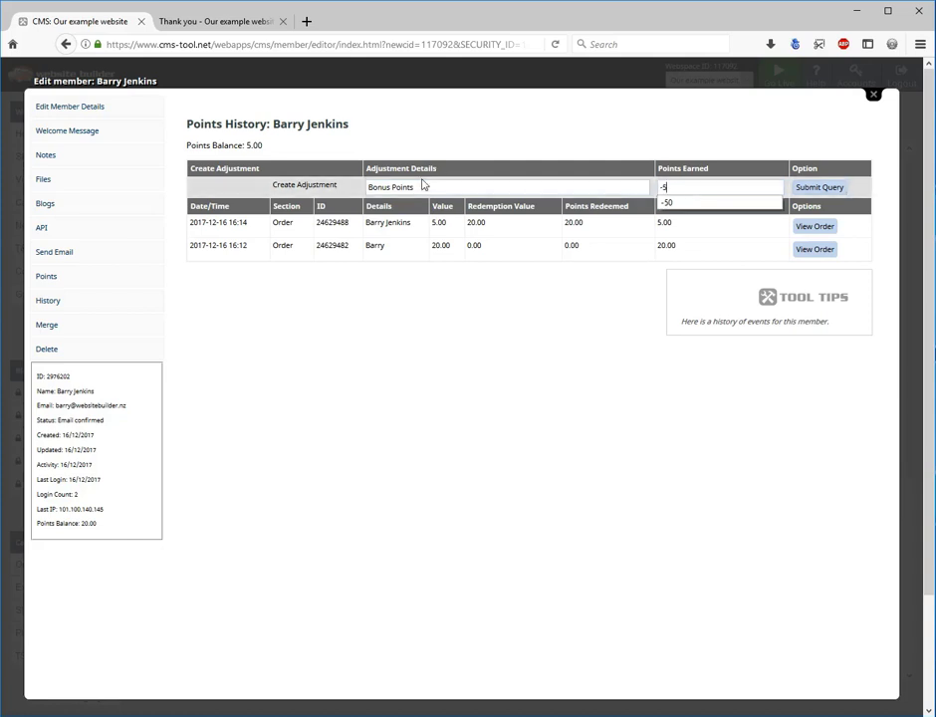
left_click(644, 187)
type("Removed")
left_click(811, 189)
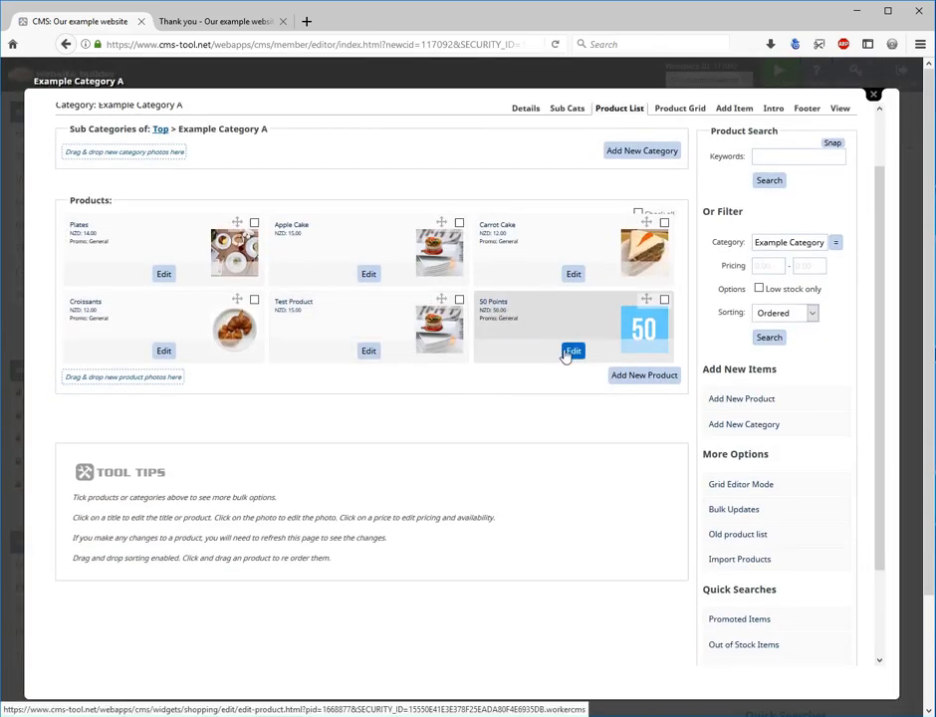
- Examine the 50 Points product's price and Sell Shopping Points automation setting, and review the resulting order entry in the member's points history
left_click(574, 351)
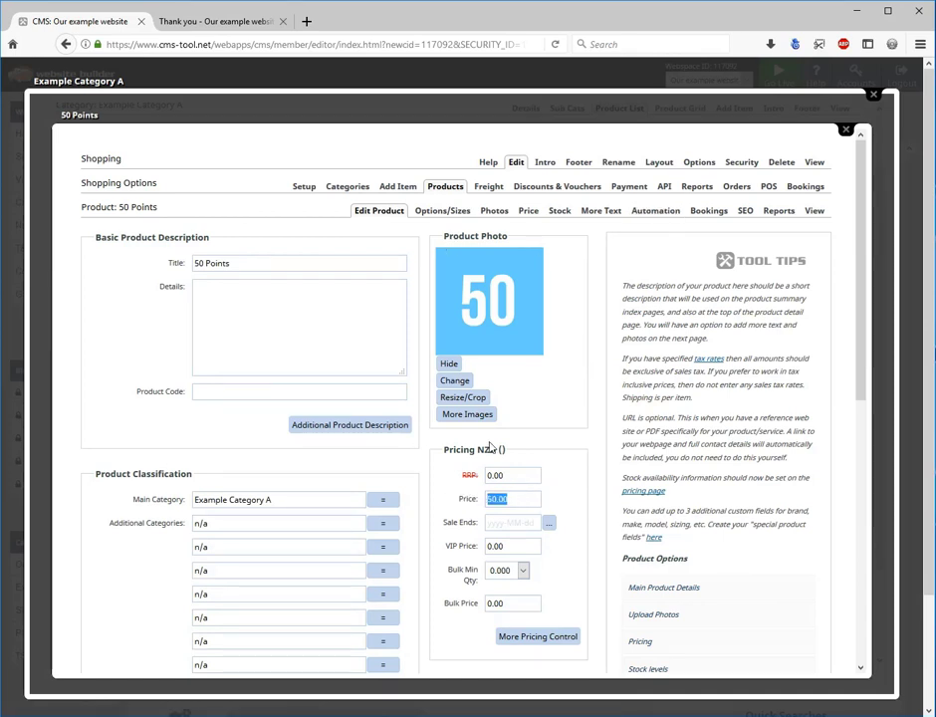
left_click(645, 215)
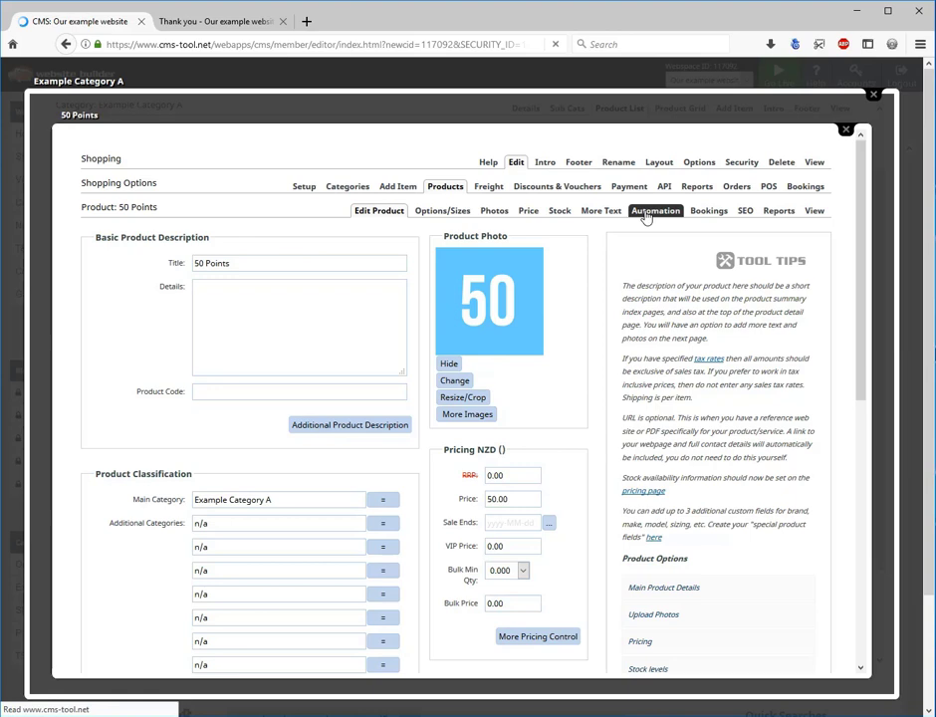
scroll(392, 428, "down", 3)
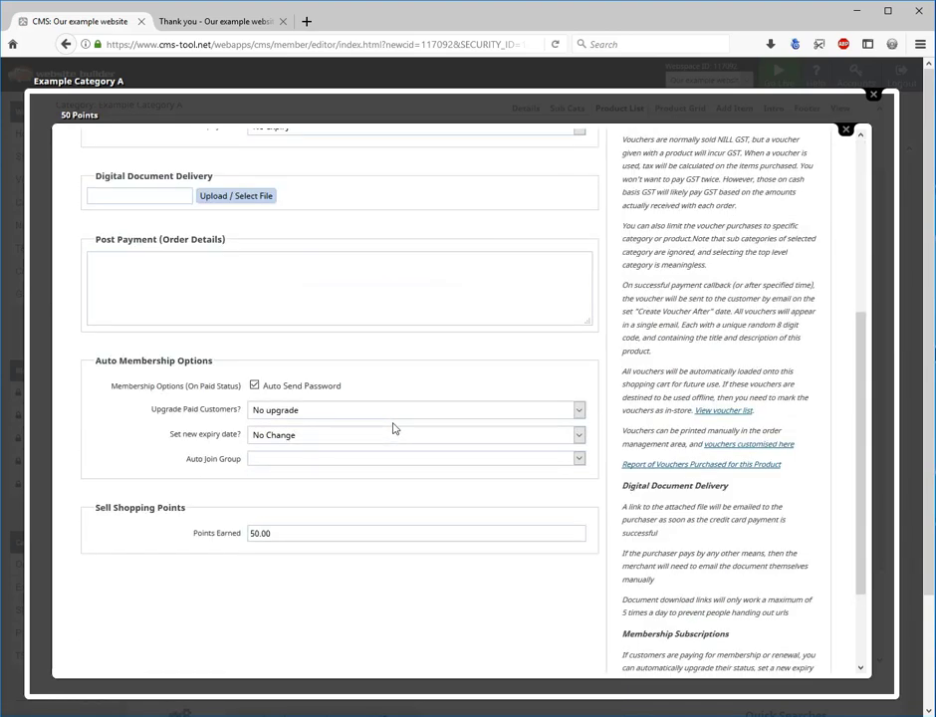
scroll(388, 438, "down", 1)
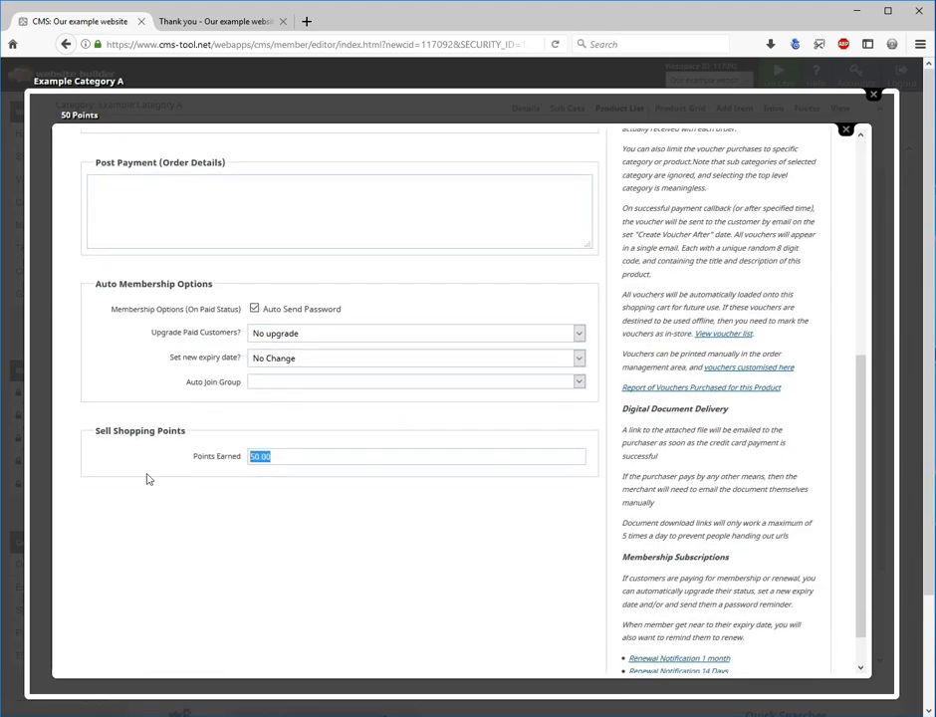
left_click(185, 513)
scroll(247, 540, "up", 8)
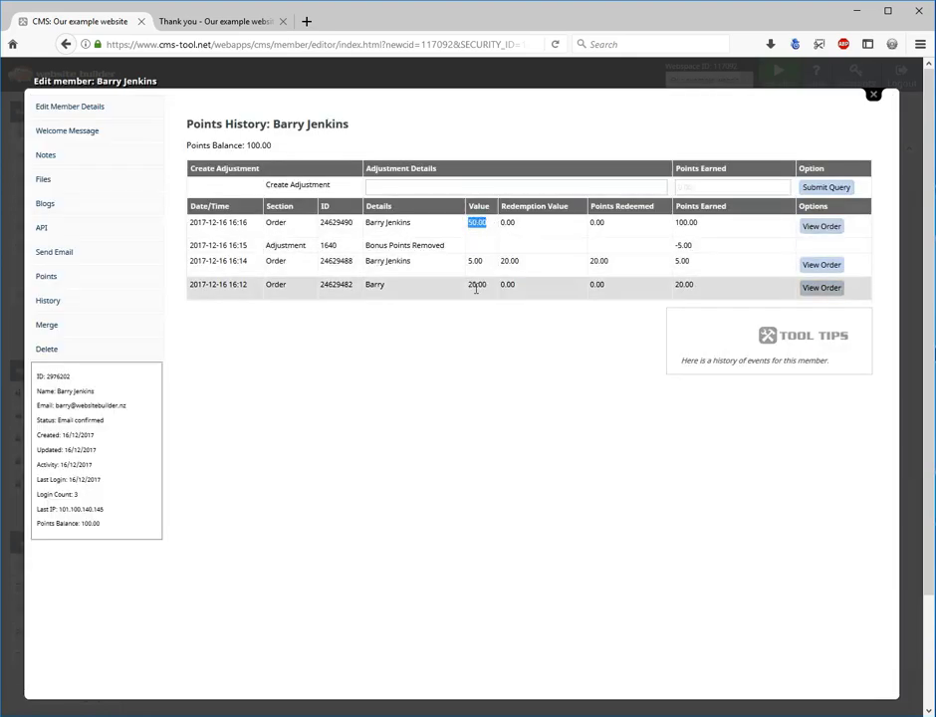
left_click(505, 355)
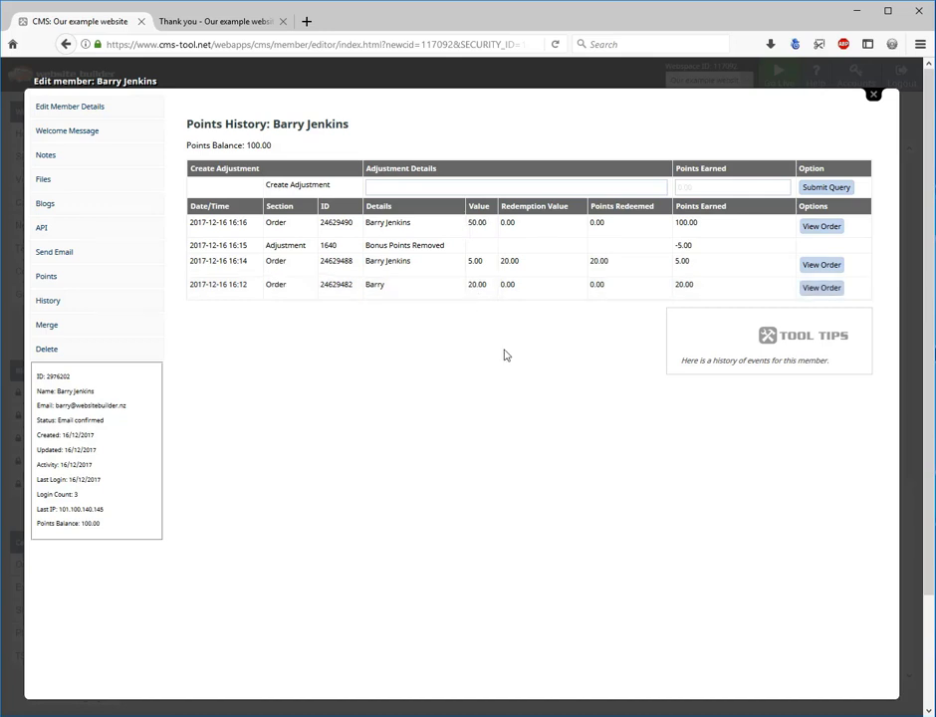